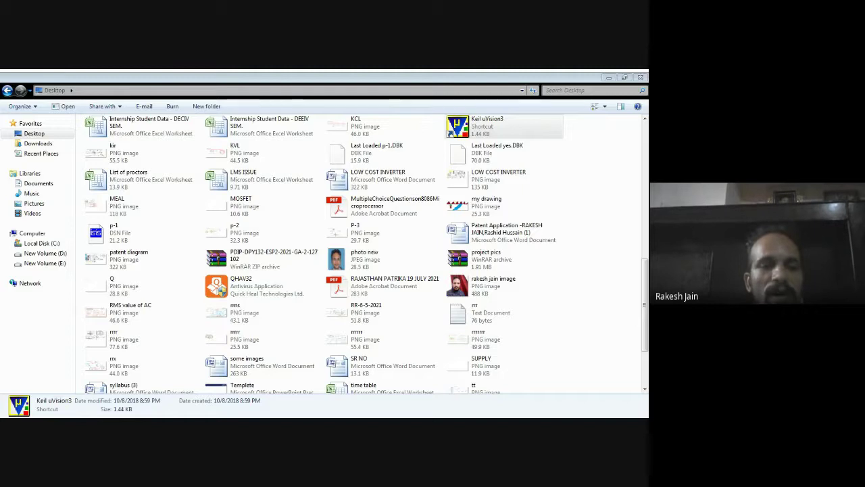
- Launch Keil uVision3 from its shortcut in the Desktop folder
click(466, 129)
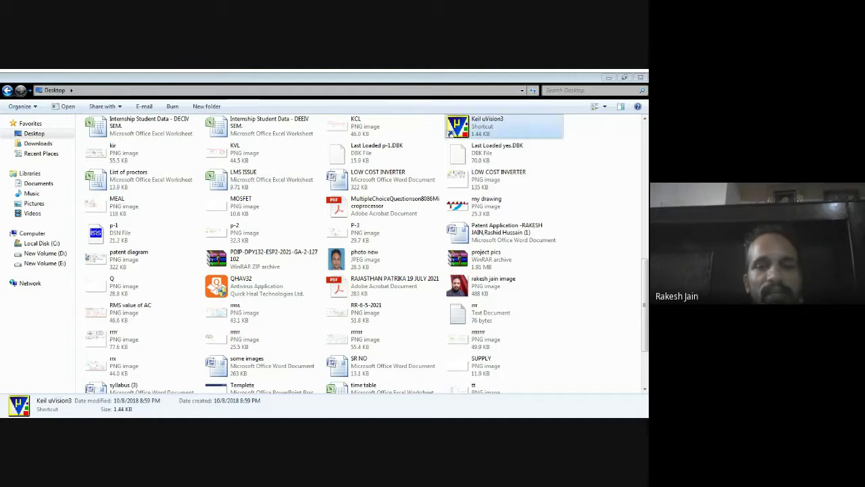
double_click(474, 128)
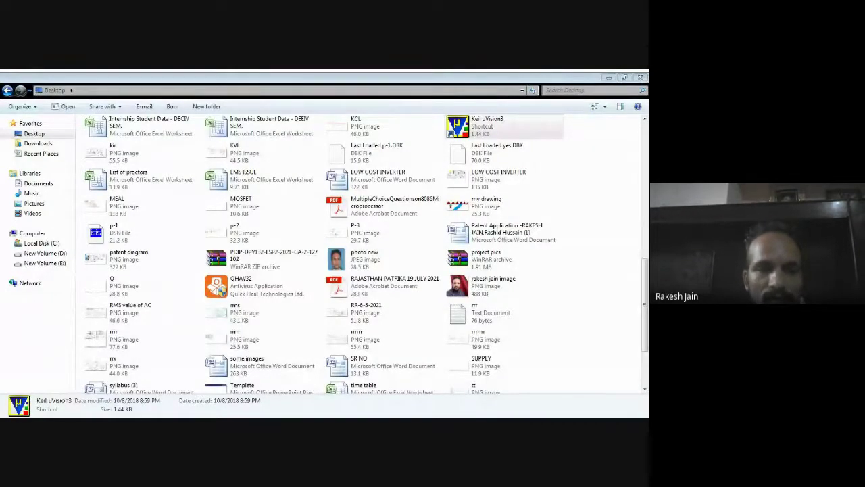
click(487, 126)
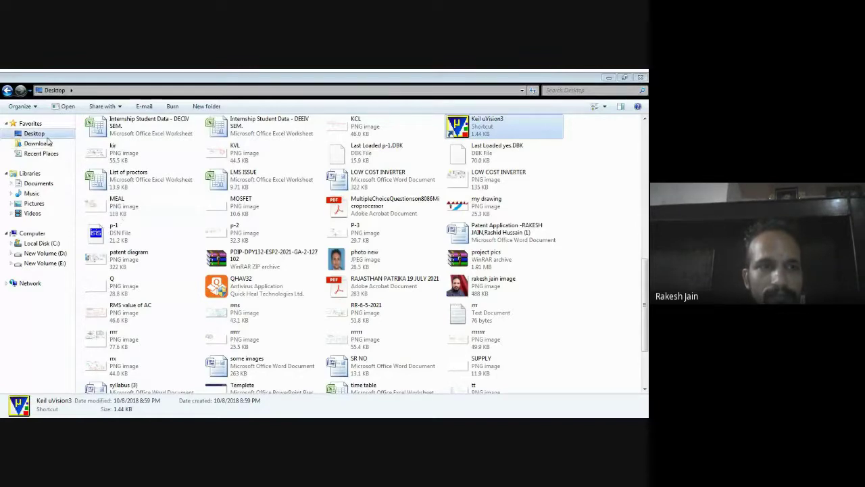
- Create a new folder named SQUARE WAVE on the Desktop
scroll(270, 257, up, 3)
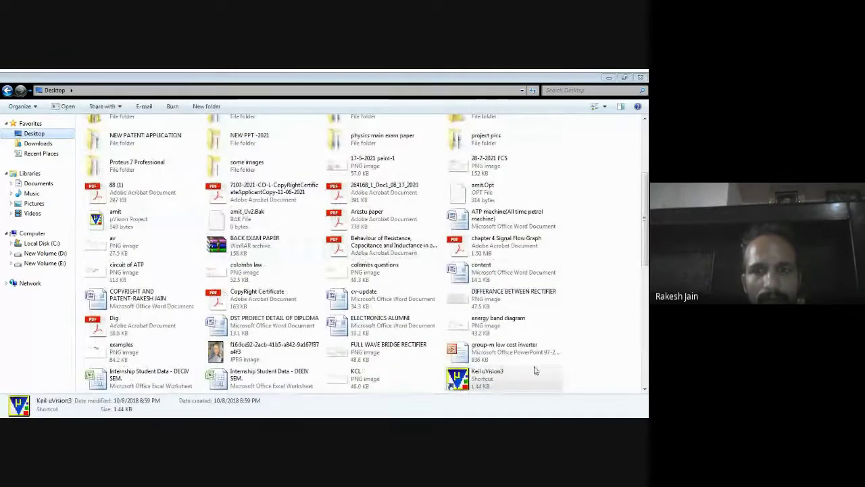
click(610, 321)
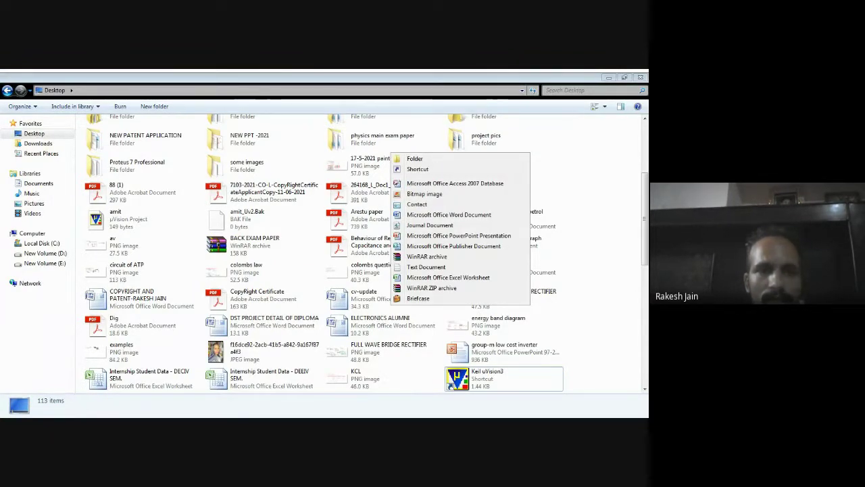
click(420, 164)
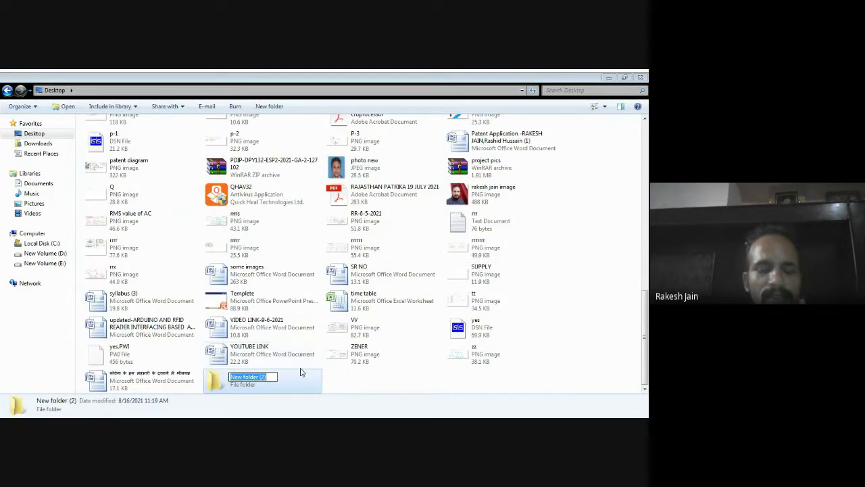
text(SQ)
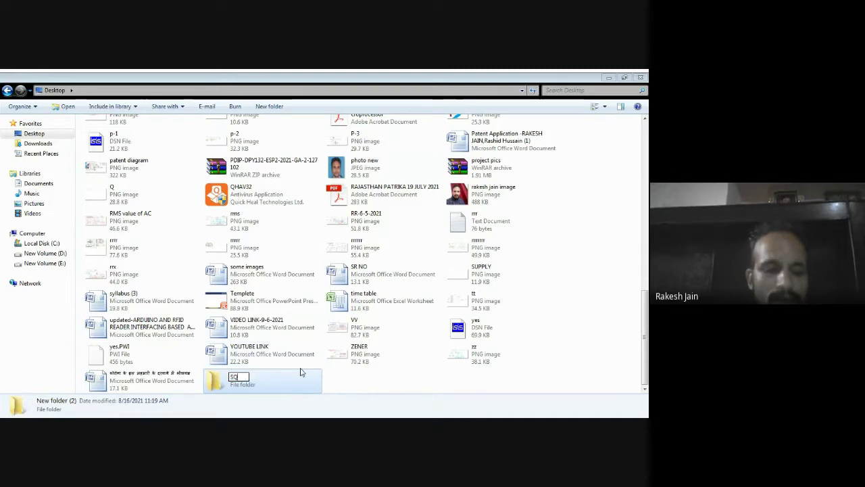
text(UARE)
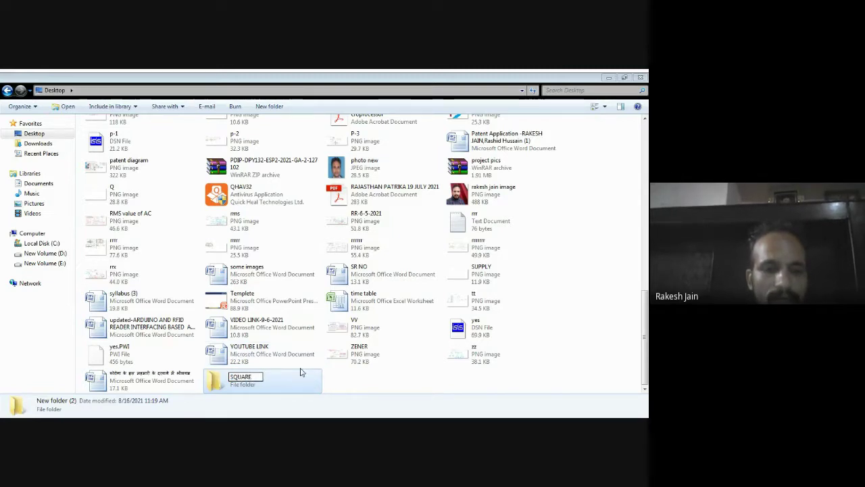
text( WAVE)
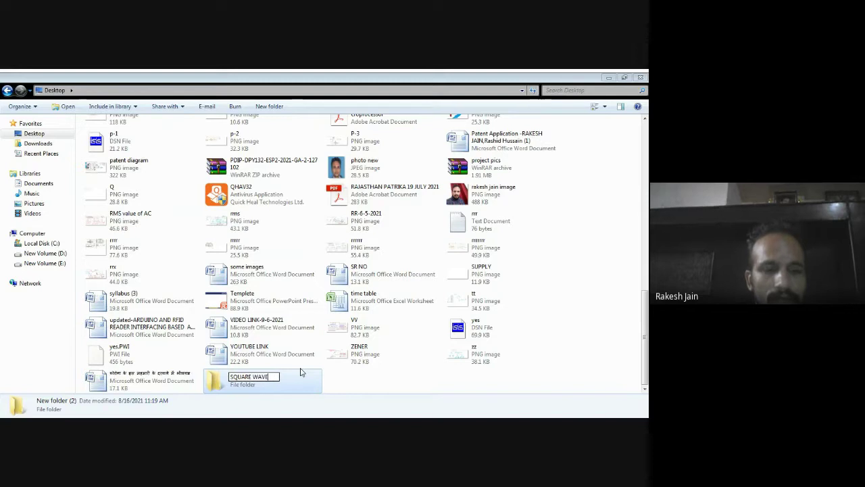
key(Return)
click(271, 391)
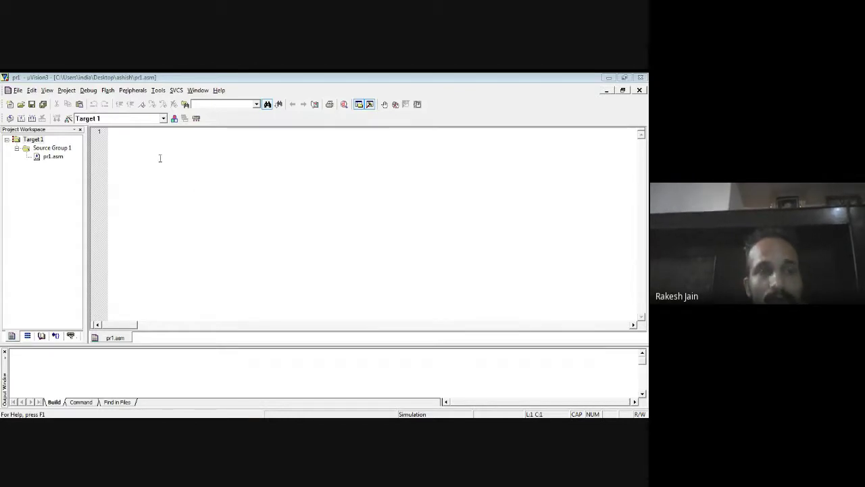
click(70, 93)
key(Escape)
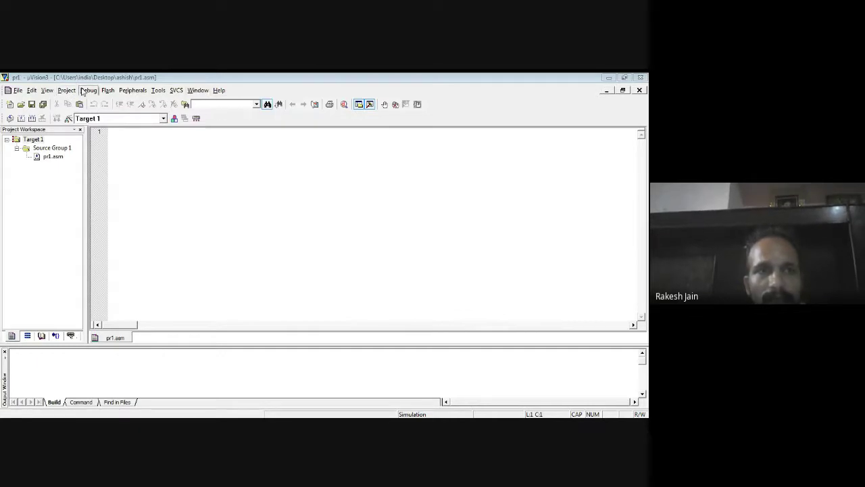
key(Left)
key(Down)
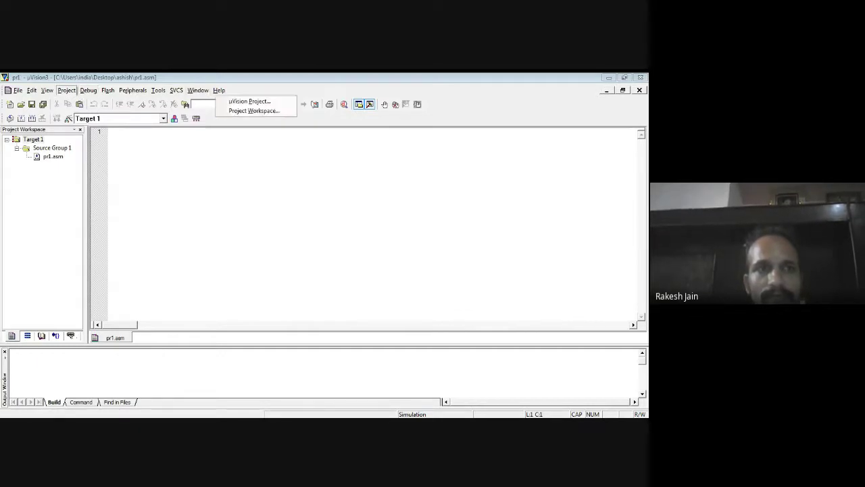
key(Escape)
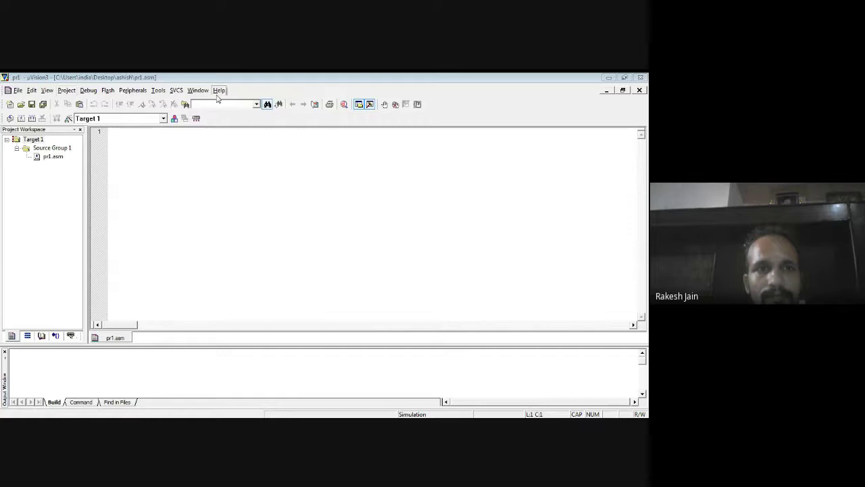
click(66, 89)
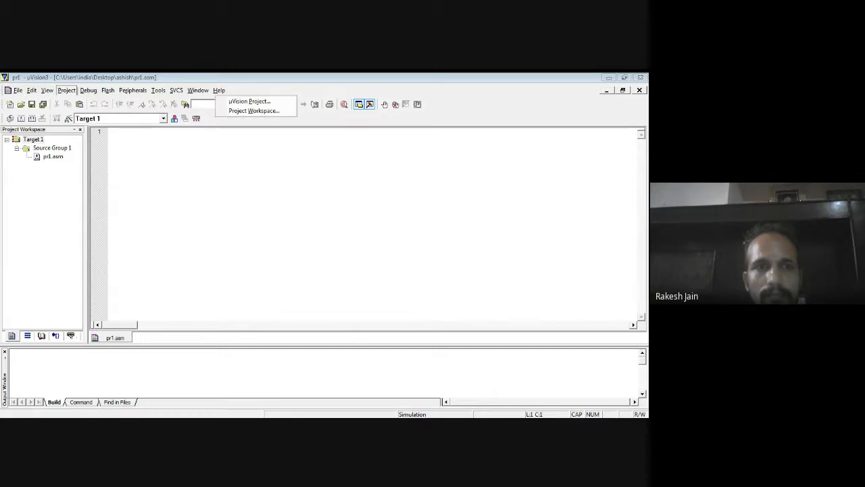
click(227, 105)
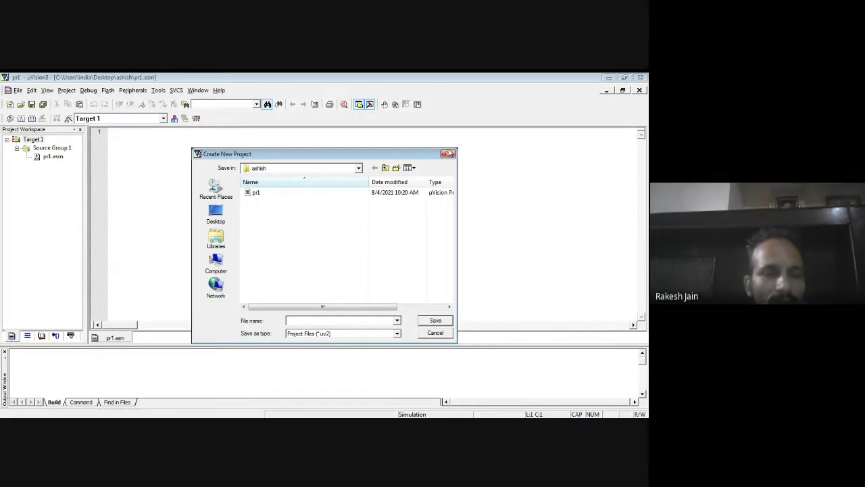
click(446, 153)
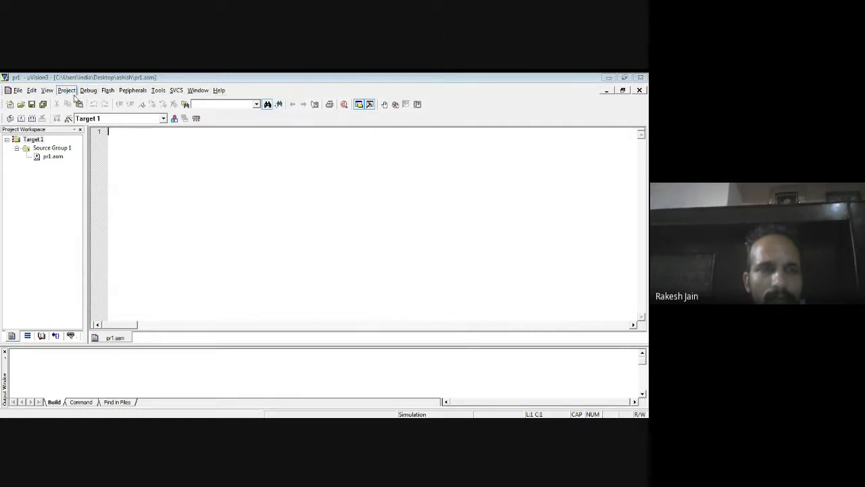
- Create a new µVision project named PRACTICAL in the Desktop's SQUARE WAVE folder
click(74, 93)
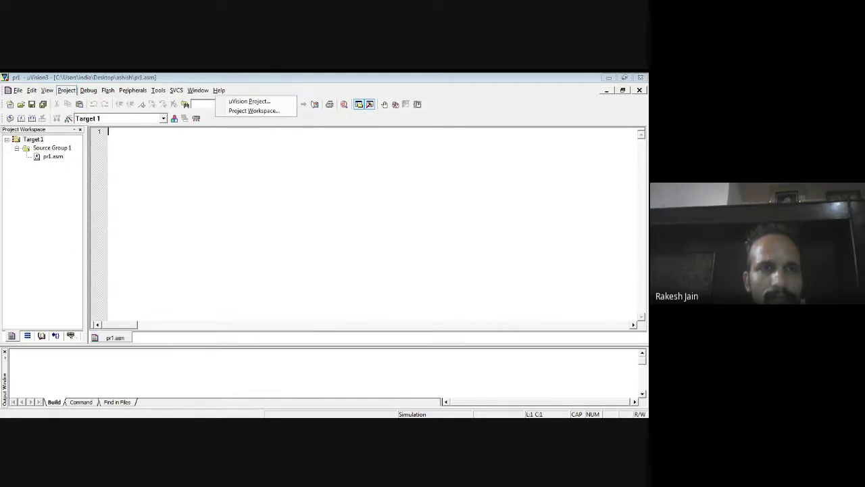
click(230, 103)
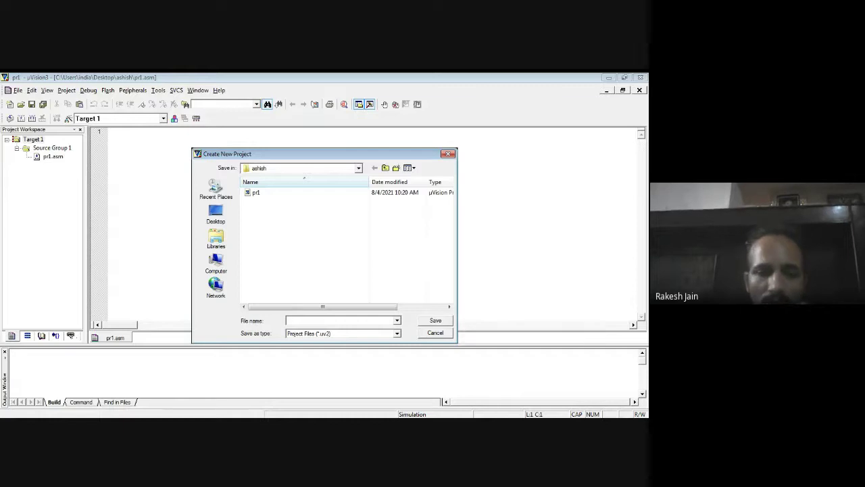
click(216, 214)
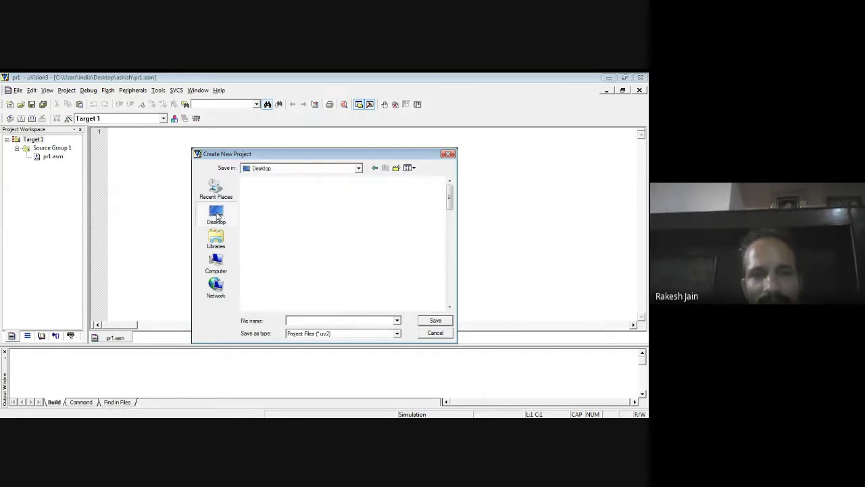
click(451, 282)
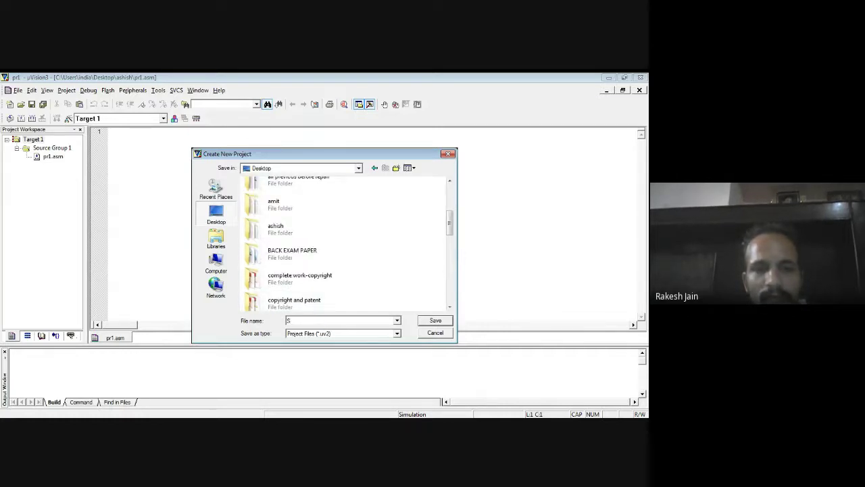
click(290, 321)
text(S)
click(320, 354)
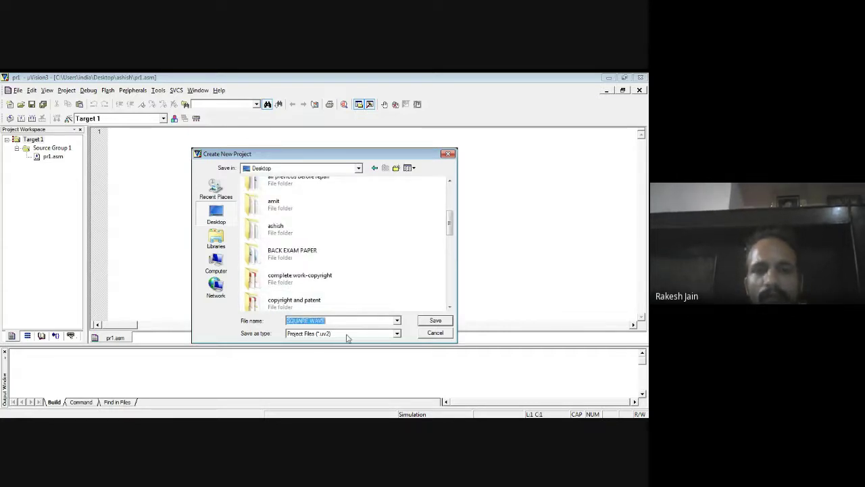
click(421, 321)
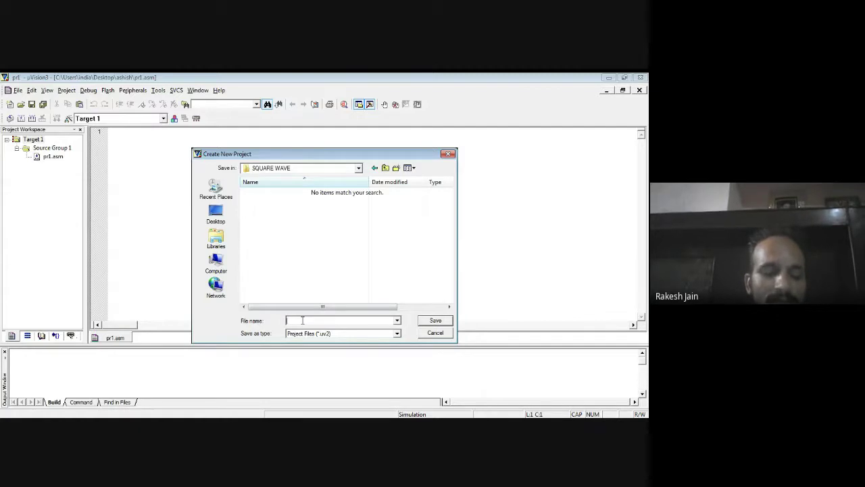
text(PR)
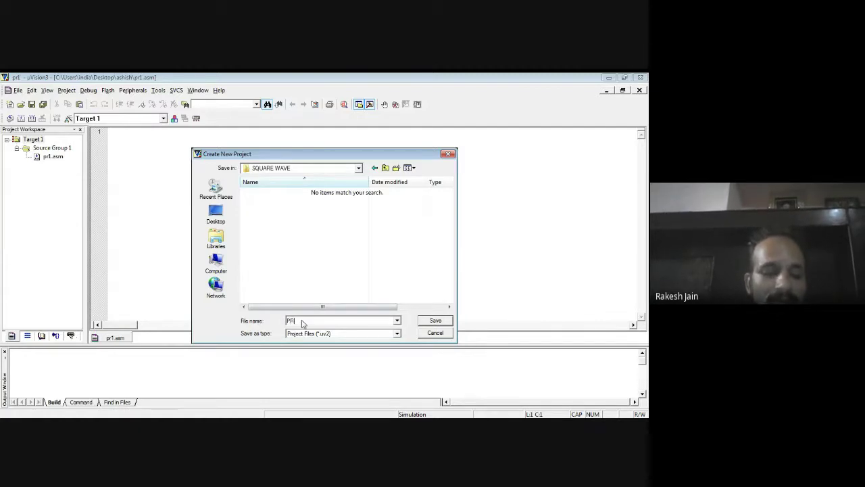
text(ACTICAL)
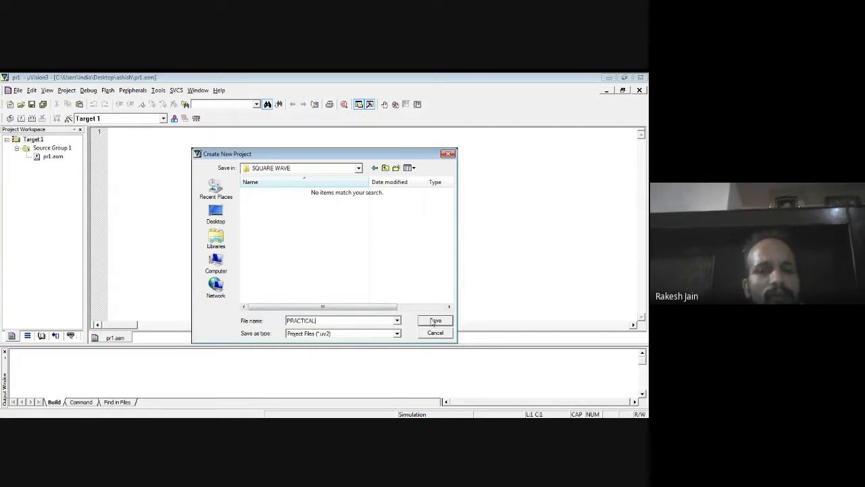
click(434, 321)
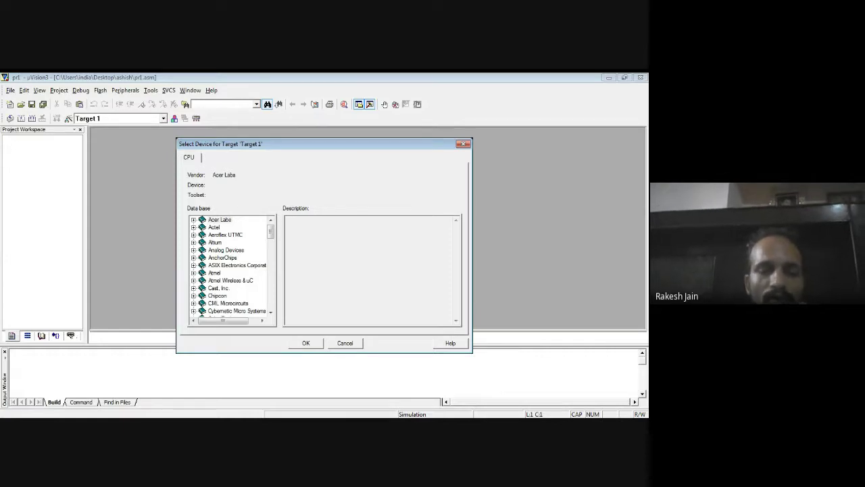
- Choose the Atmel AT89C51 as the target device and decline adding the standard 8051 startup code
click(255, 290)
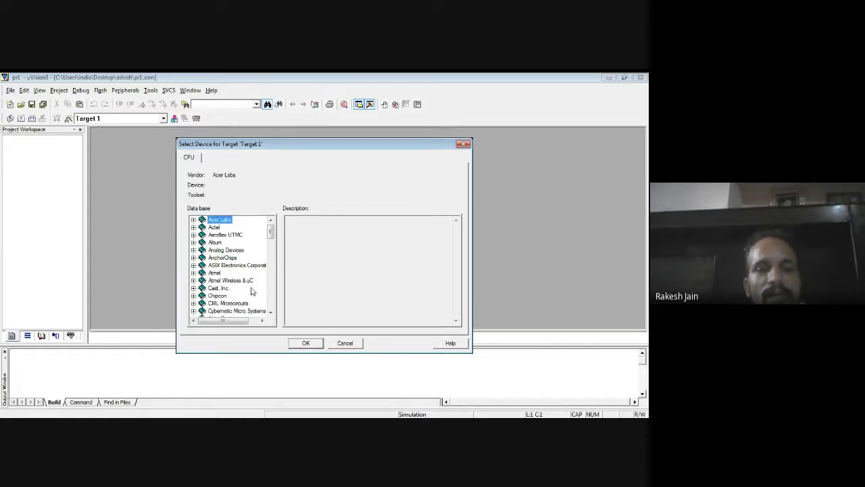
click(193, 273)
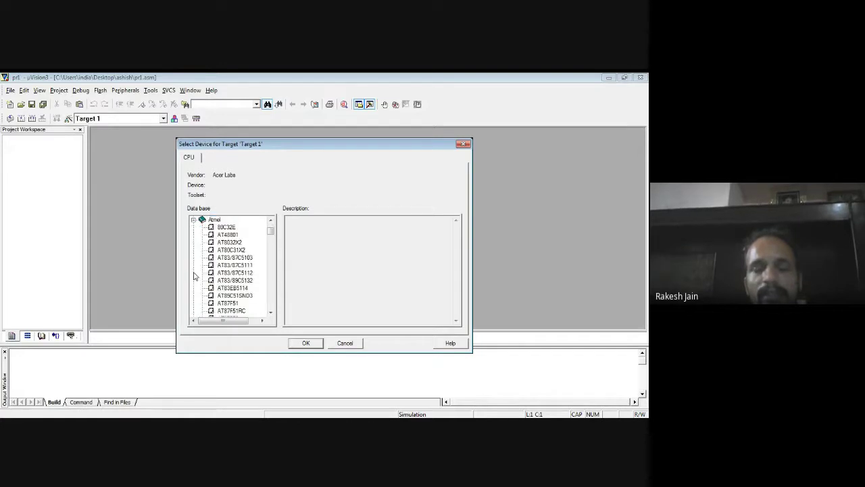
click(273, 292)
click(232, 274)
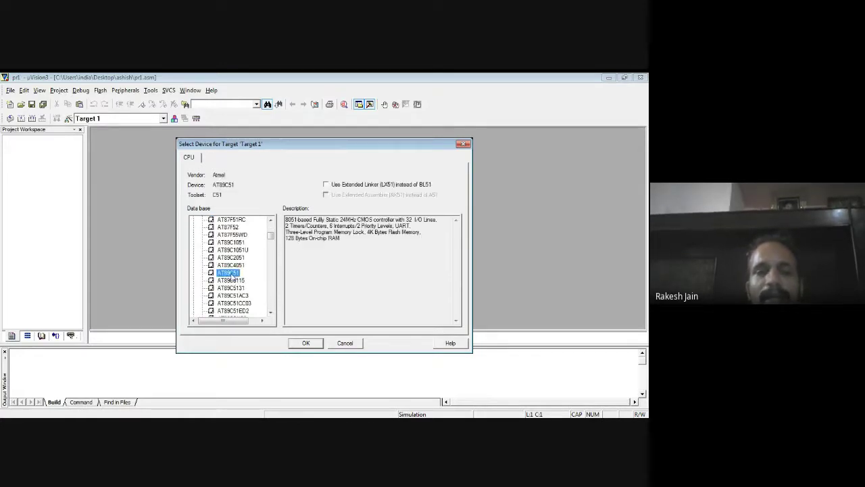
key(Tab)
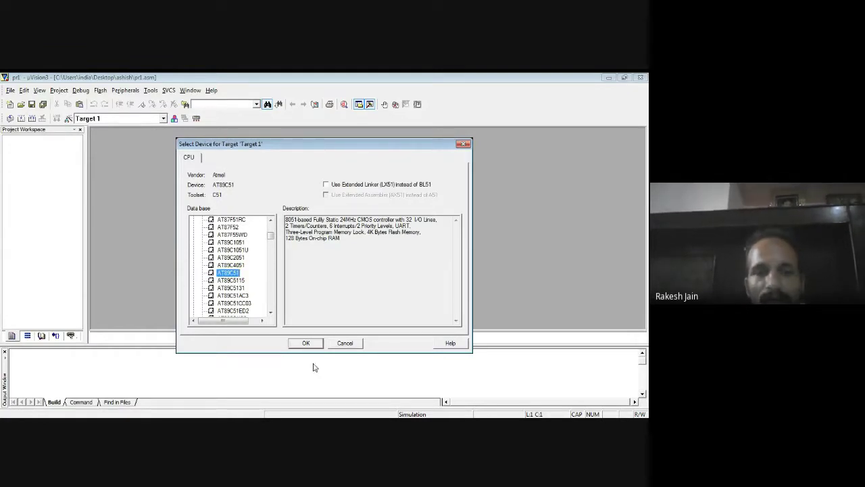
click(311, 343)
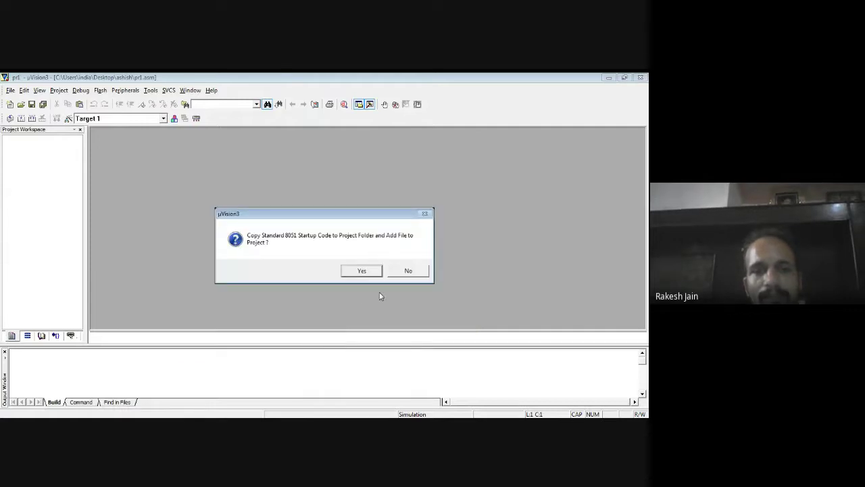
click(409, 271)
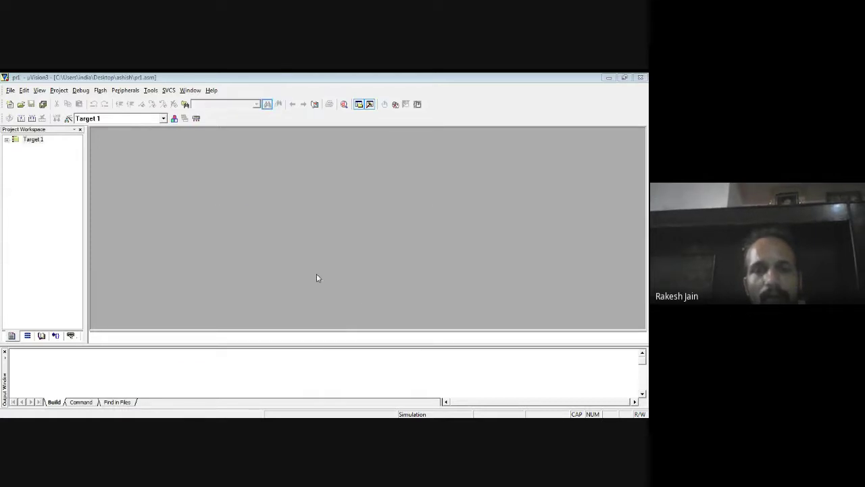
- Create a new source file, maximize its window, and enter SETB P0.3 and ACALL DELAY as the first two lines
click(10, 104)
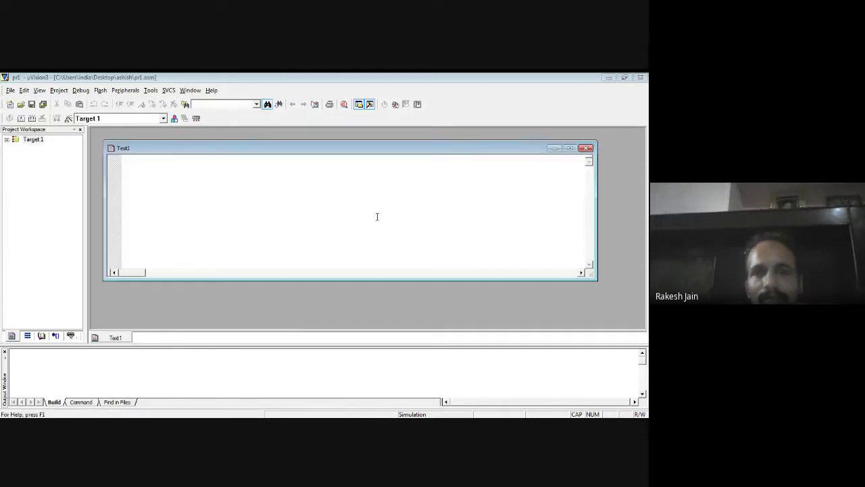
click(570, 148)
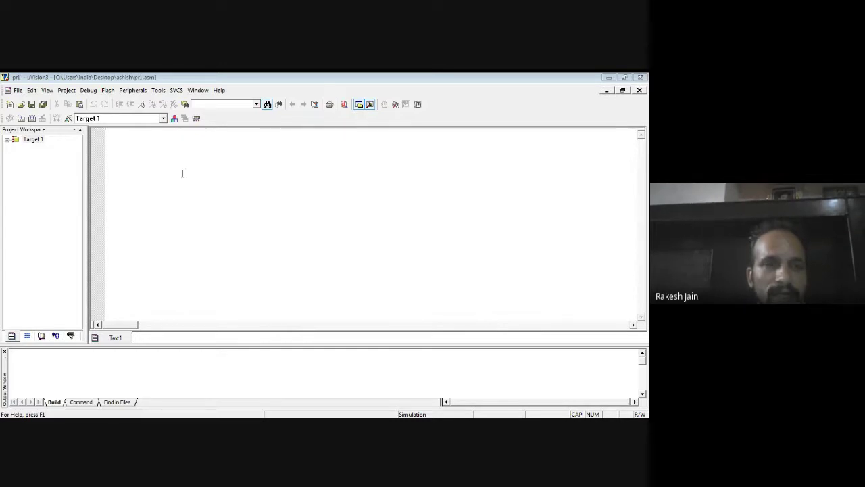
text(SETB )
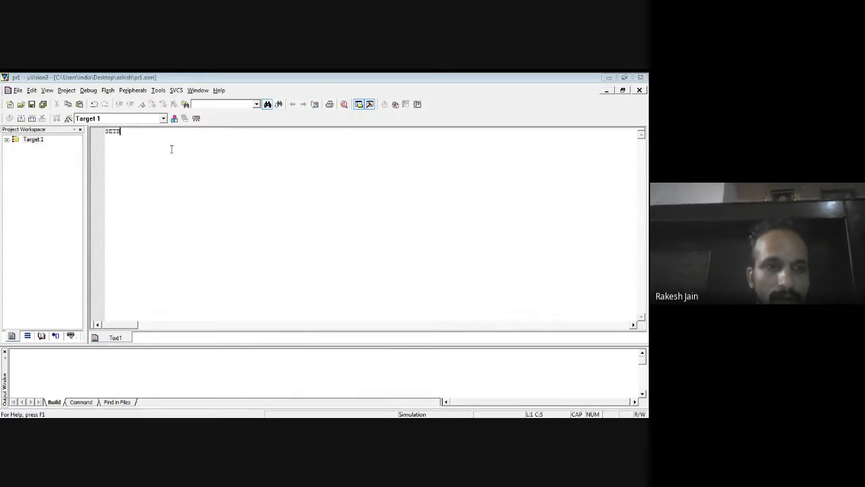
text(P0.)
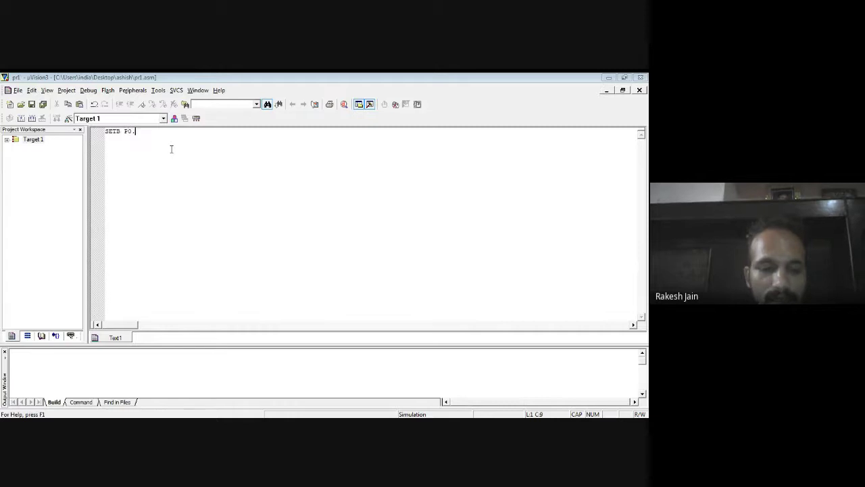
text(3)
key(Return)
text(ACALL )
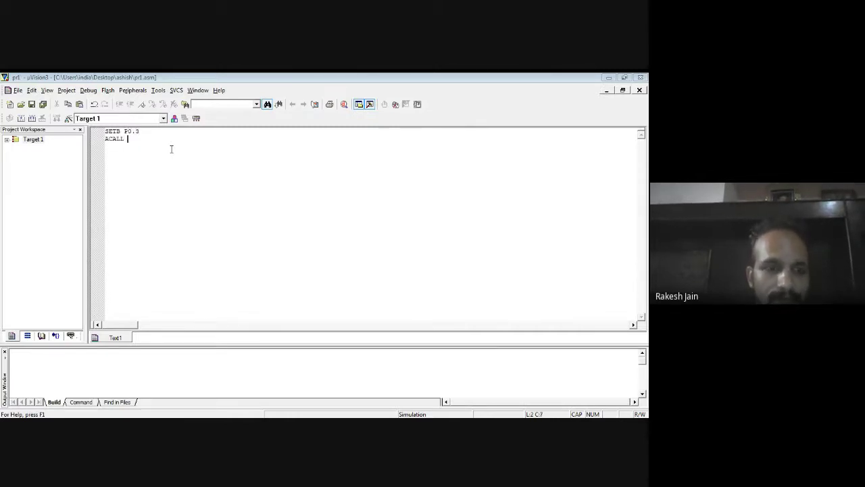
text(DELAY )
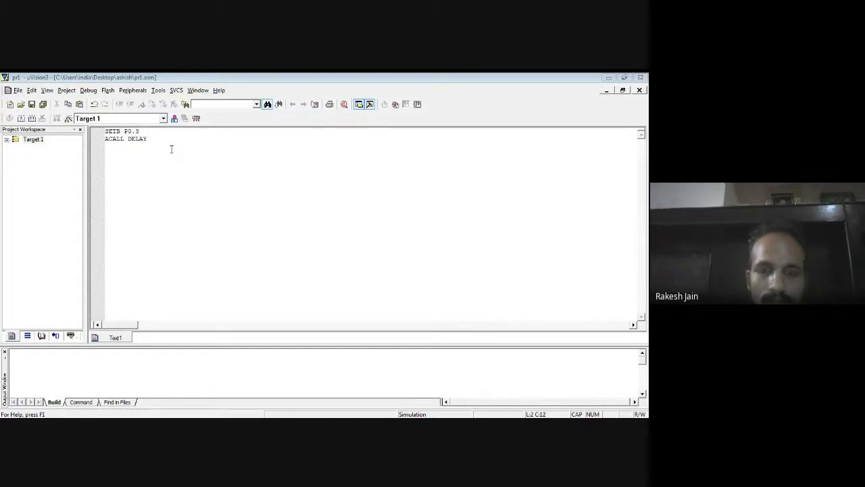
- Add the lines CPL P.3 and ACALL DELAY below the first delay call
text(CPL )
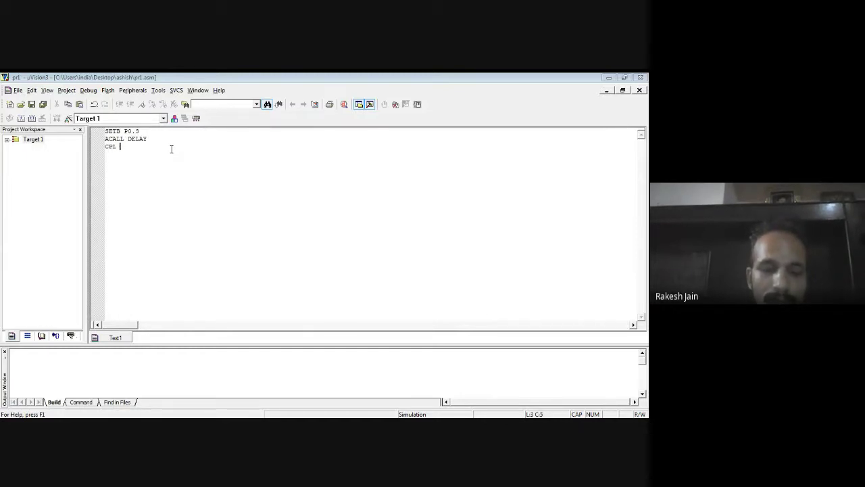
text(P.3)
key(Return)
text(ACAL)
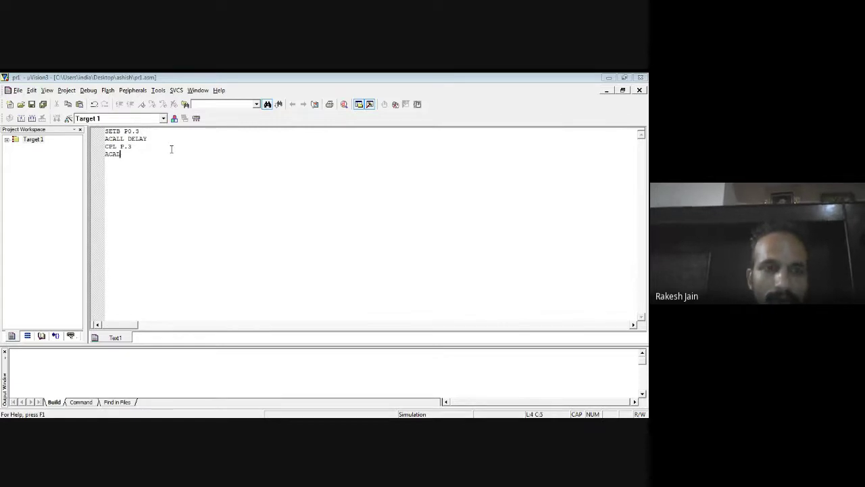
text(L DELAY)
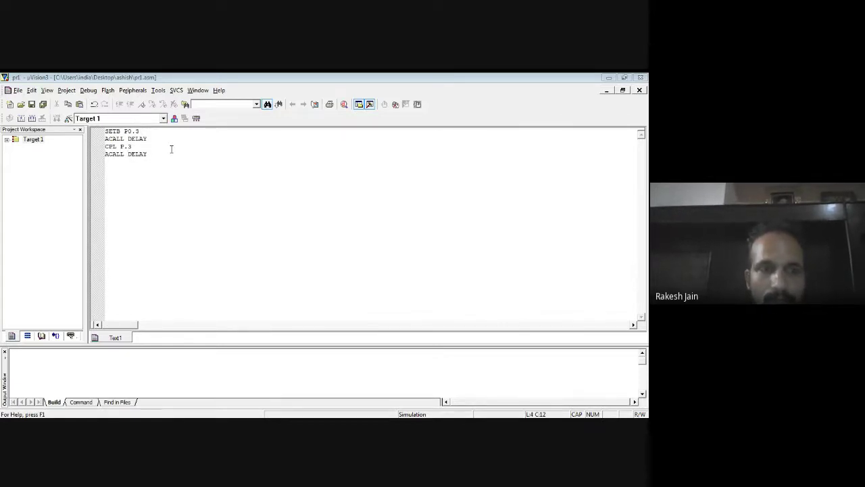
key(Return)
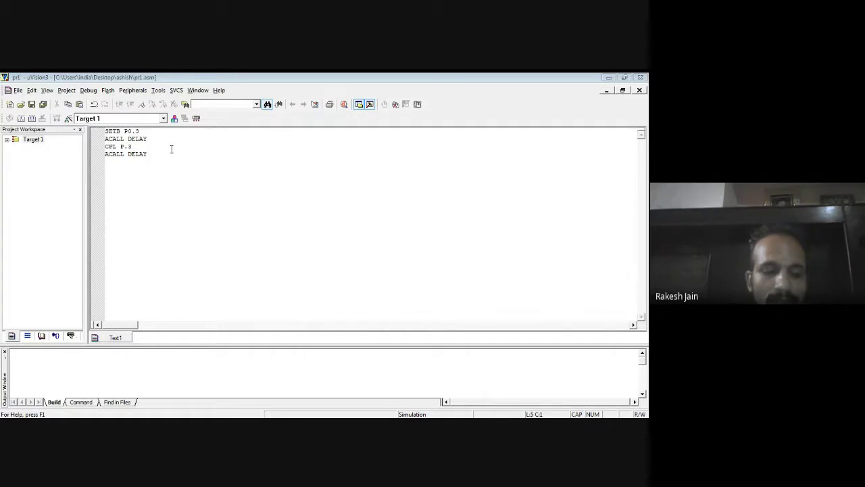
- Close the main loop with SJMP RRR and put the label RRR: before the SETB P0.3 instruction
text(SJMP RRR)
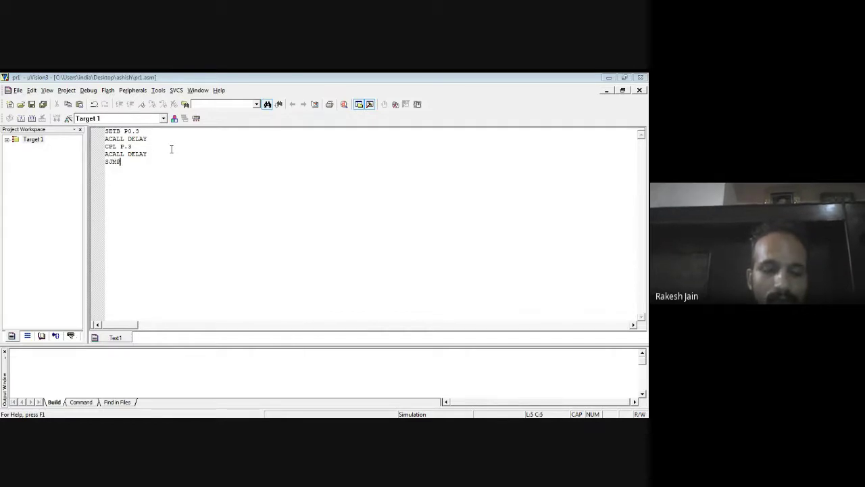
click(106, 131)
text(RRR:)
click(144, 162)
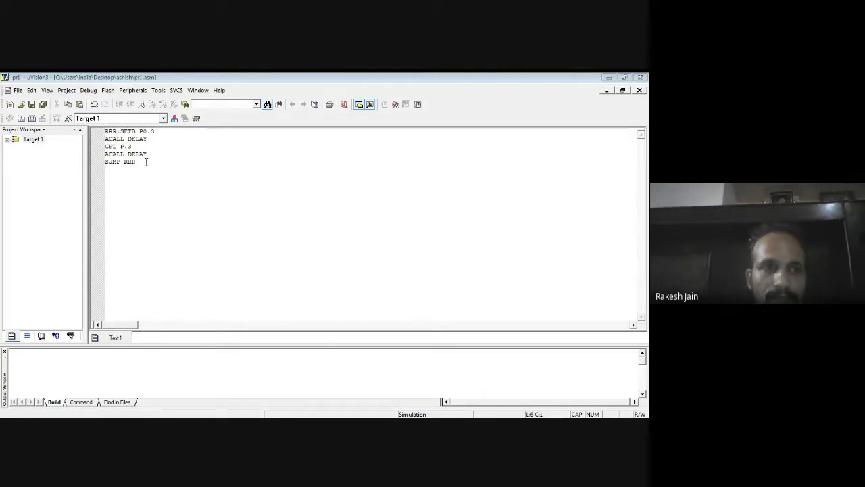
- Write the delay subroutine below the jump with the lines DELAY:MOV R1,#255 and VVV:DJNZ R1,VVV
text(DE)
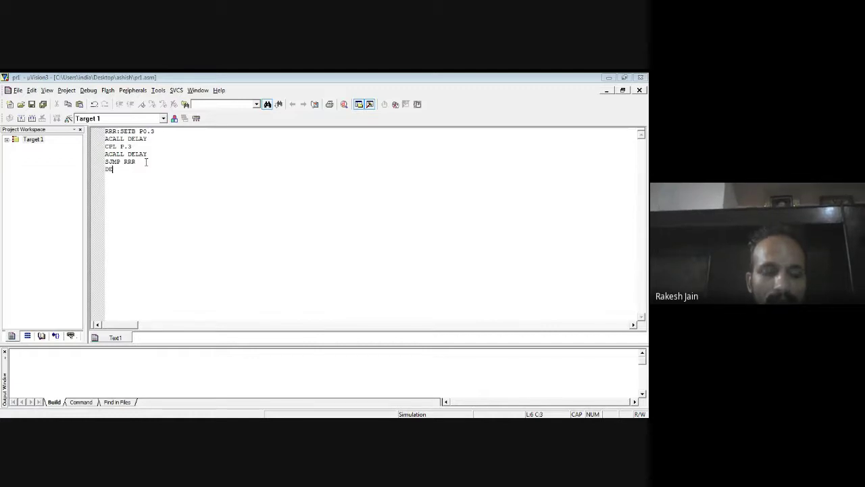
text(LAY:MOV )
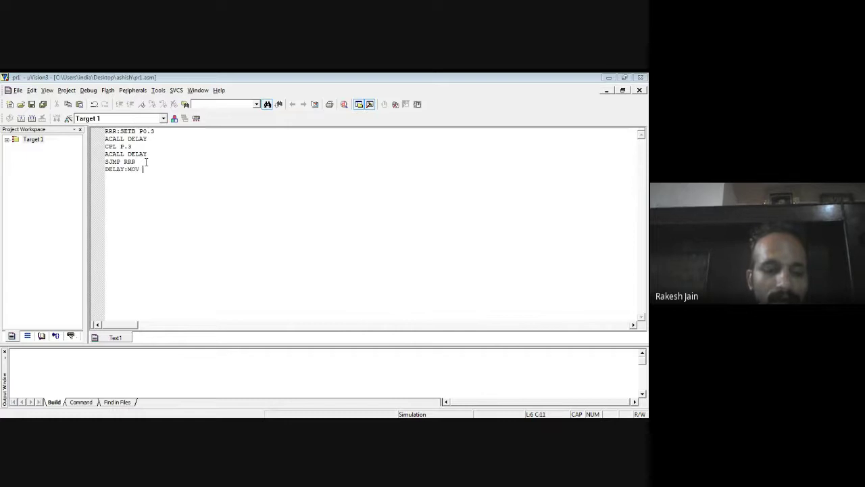
text(R1,#255)
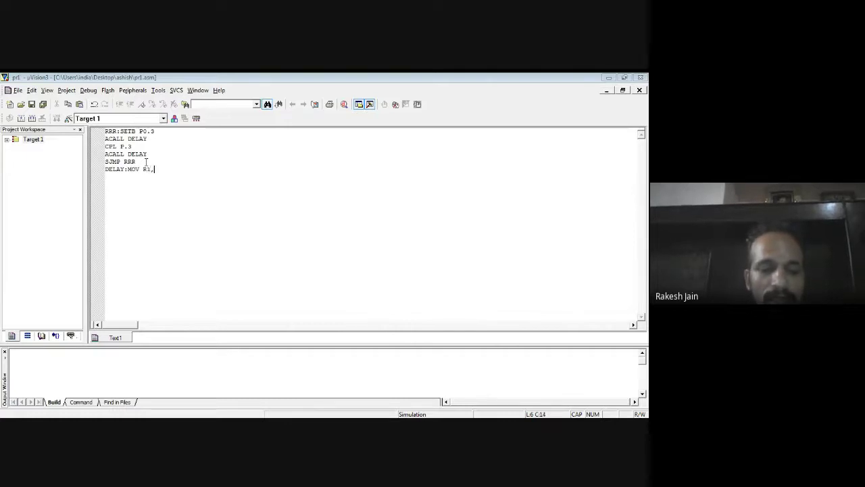
key(Return)
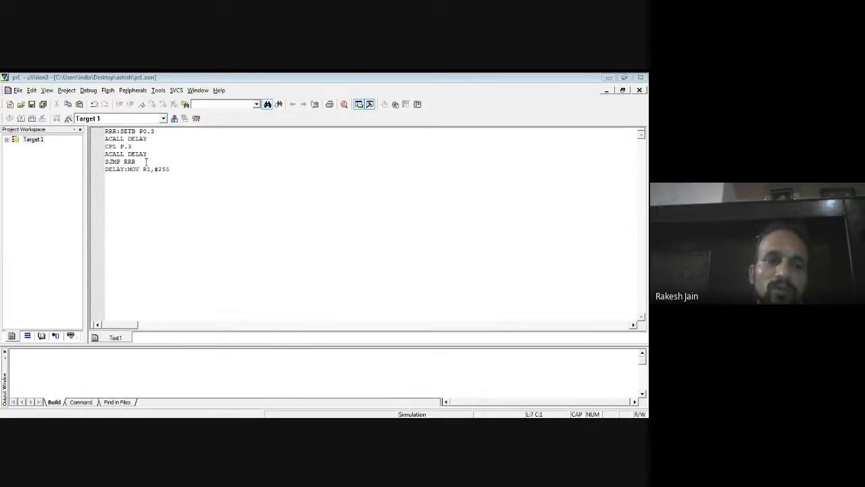
text(VV)
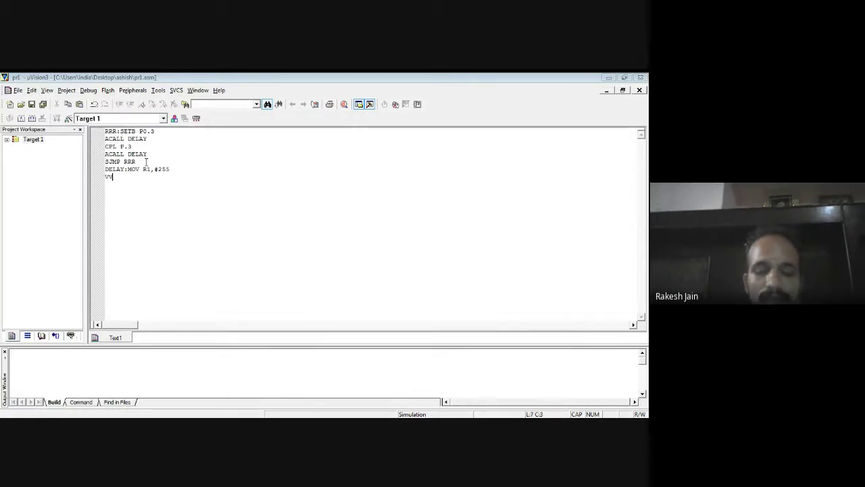
text(V:DJNZ R)
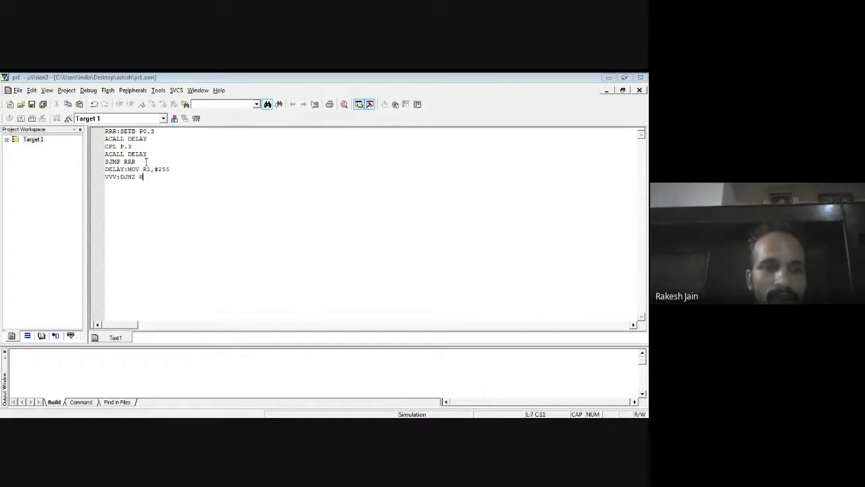
text(1,VVV)
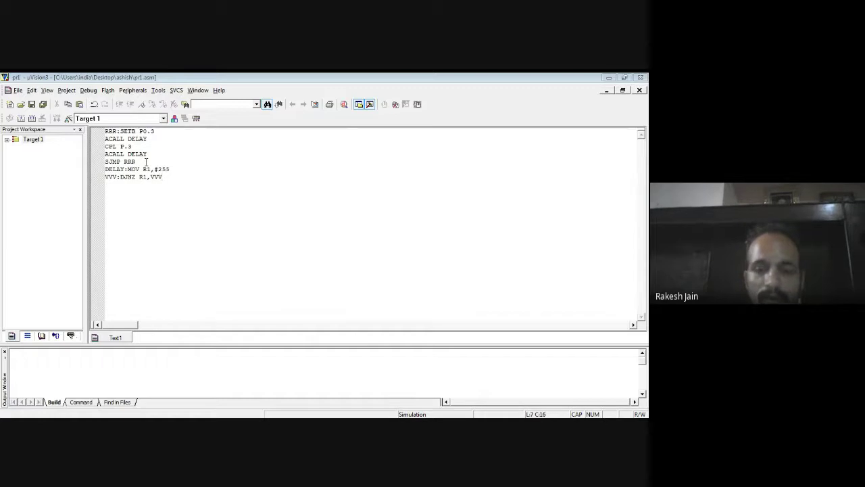
- Finish the subroutine with RET and terminate the program with END on the following line
text(T)
key(Return)
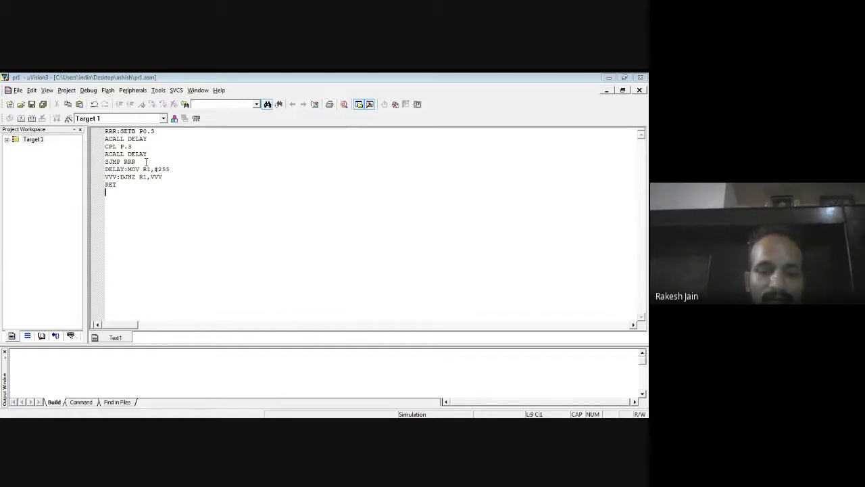
text(END)
click(155, 228)
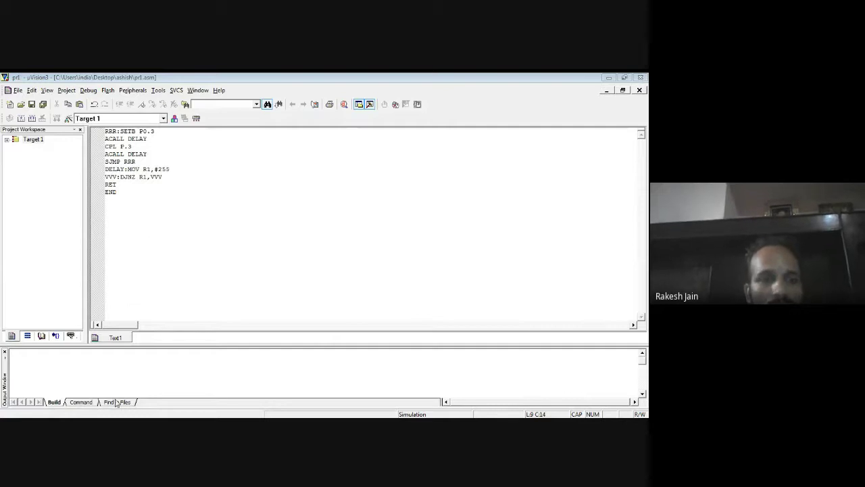